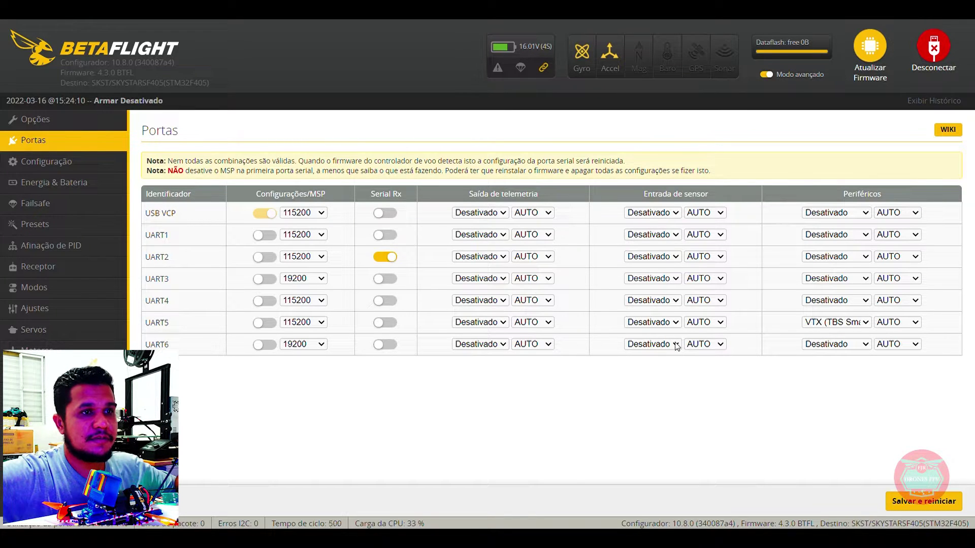
Set UART6's sensor input to GPS and save the port settings with a reboot
left_click(638, 369)
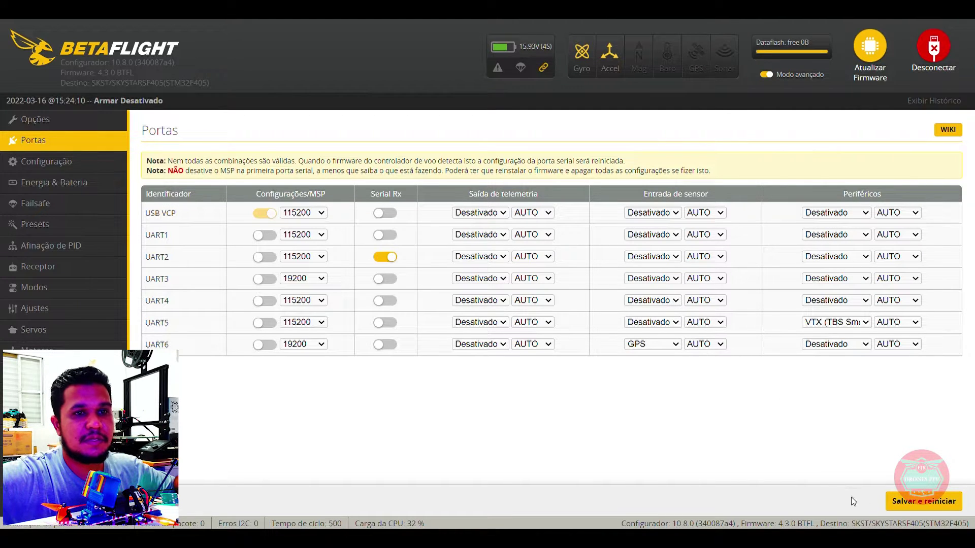
left_click(924, 502)
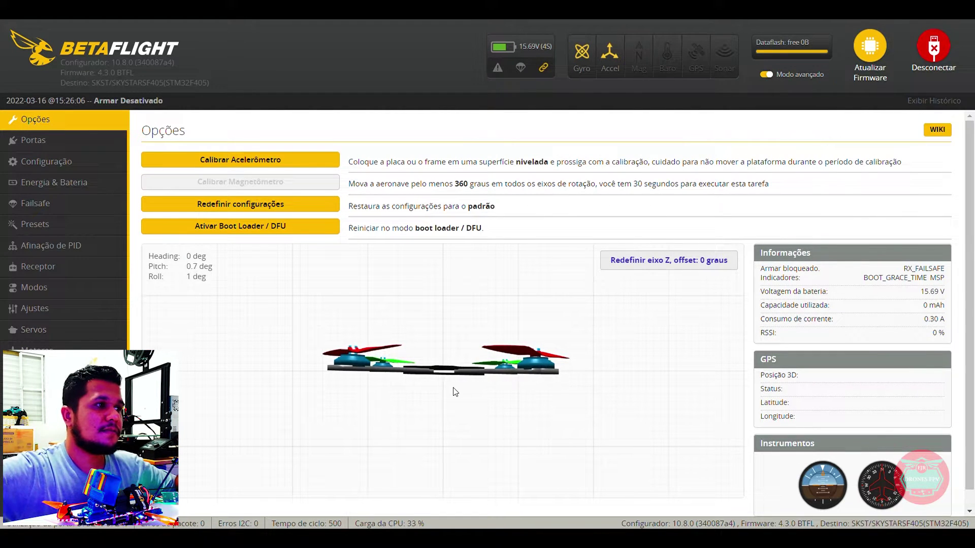
Enable the GPS feature in the configuration, keeping Configuração Automática on, and save with a reboot
left_click(47, 162)
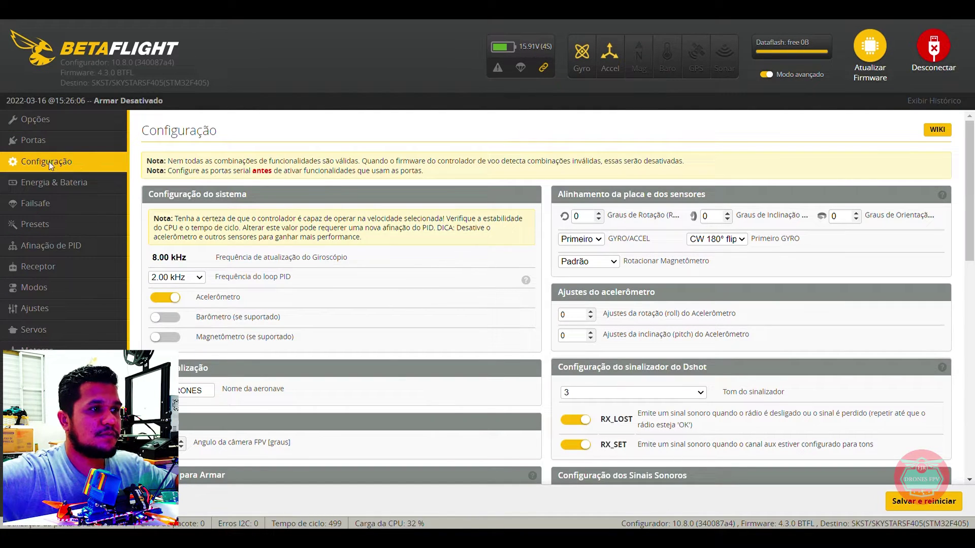
scroll(374, 241, "down", 12)
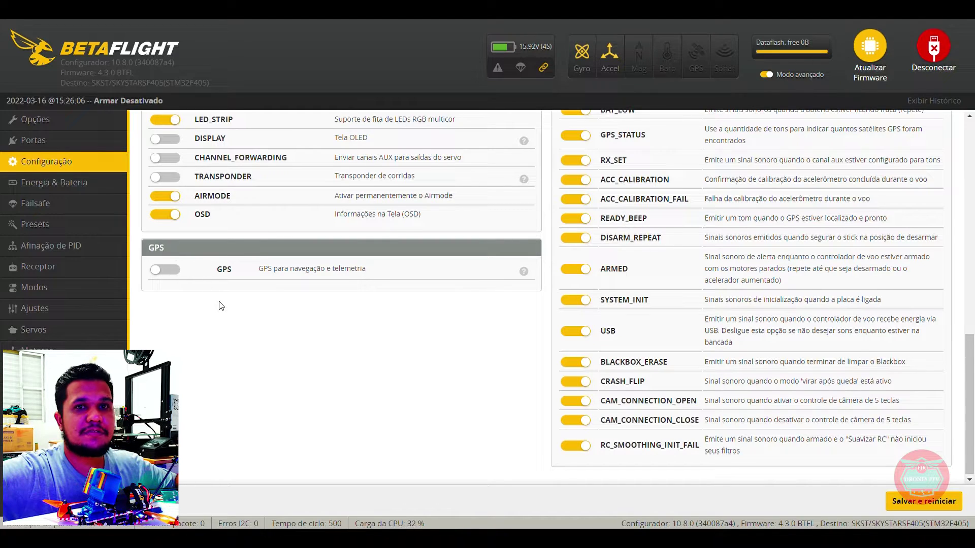
left_click(168, 271)
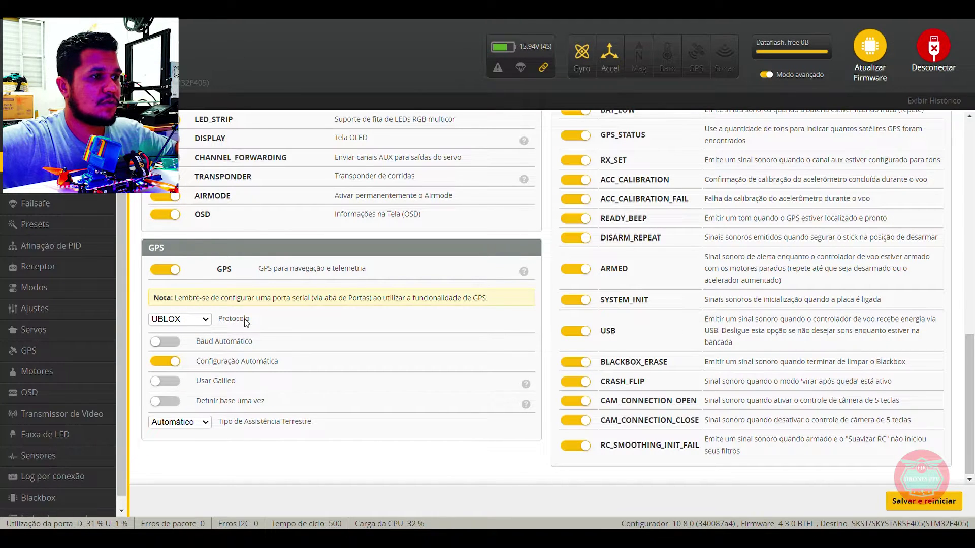
left_click(170, 362)
left_click(170, 362)
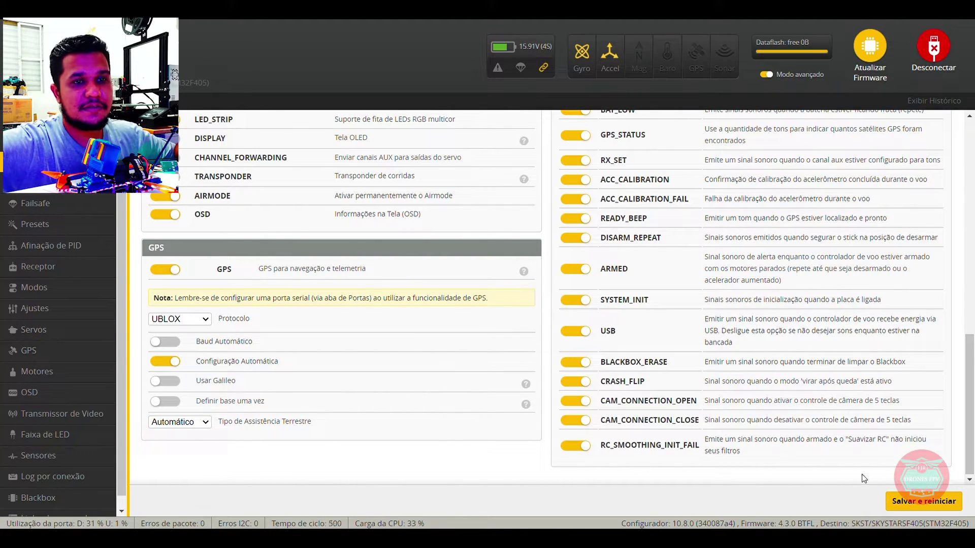
left_click(916, 507)
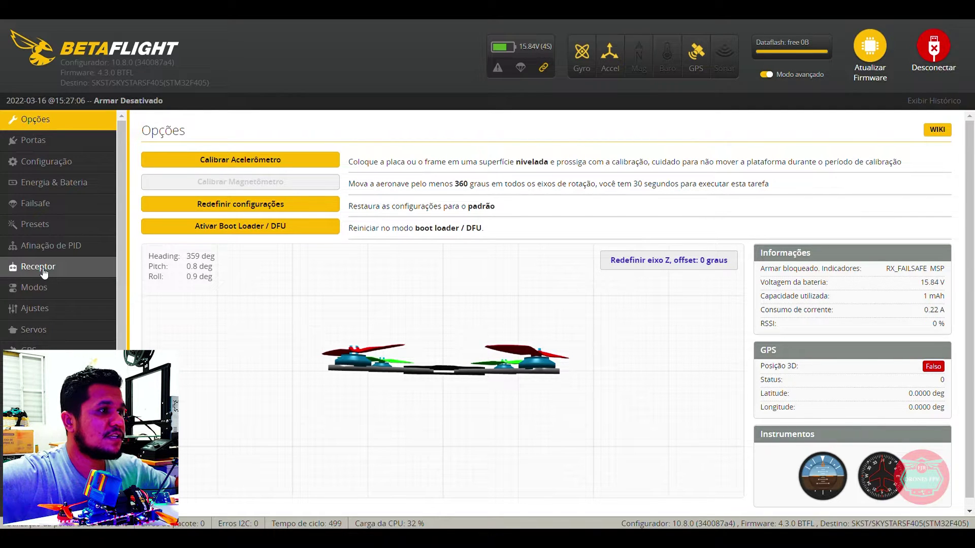
Choose Resgate com GPS as the stage 2 failsafe procedure
left_click(42, 203)
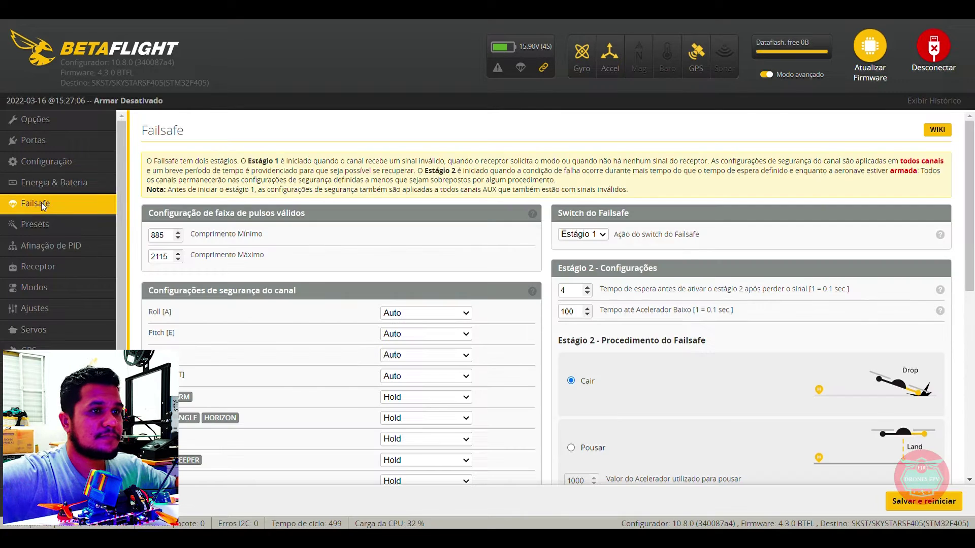
scroll(685, 244, "down", 3)
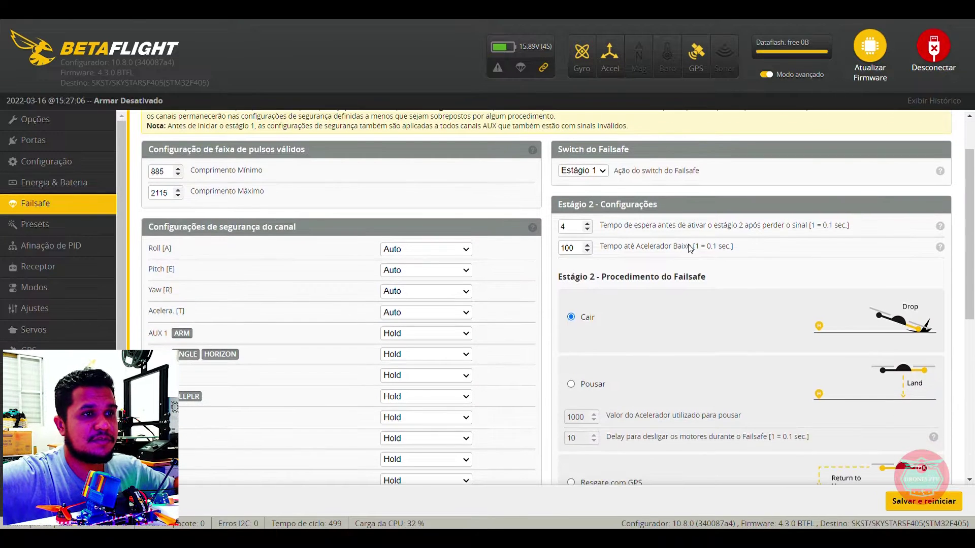
scroll(687, 248, "down", 1)
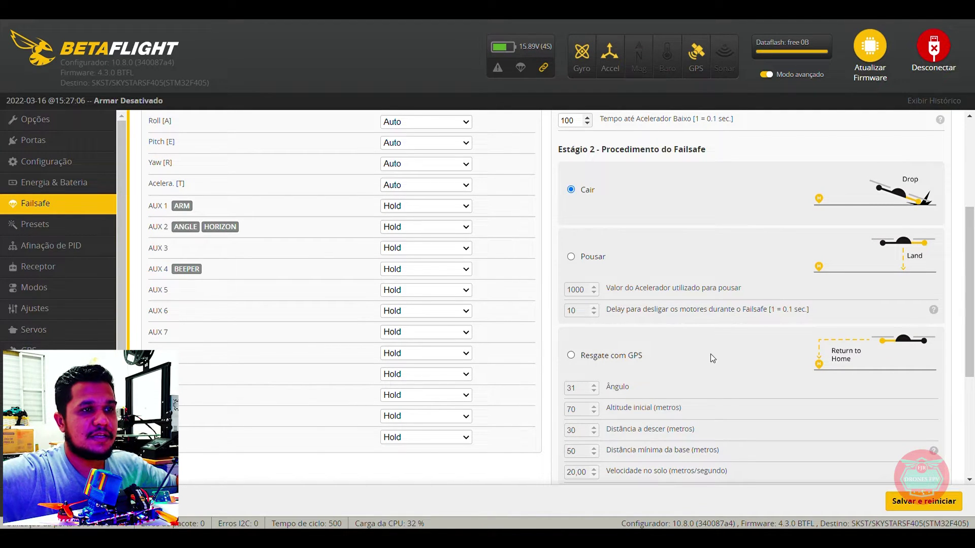
left_click(571, 357)
scroll(717, 348, "down", 2)
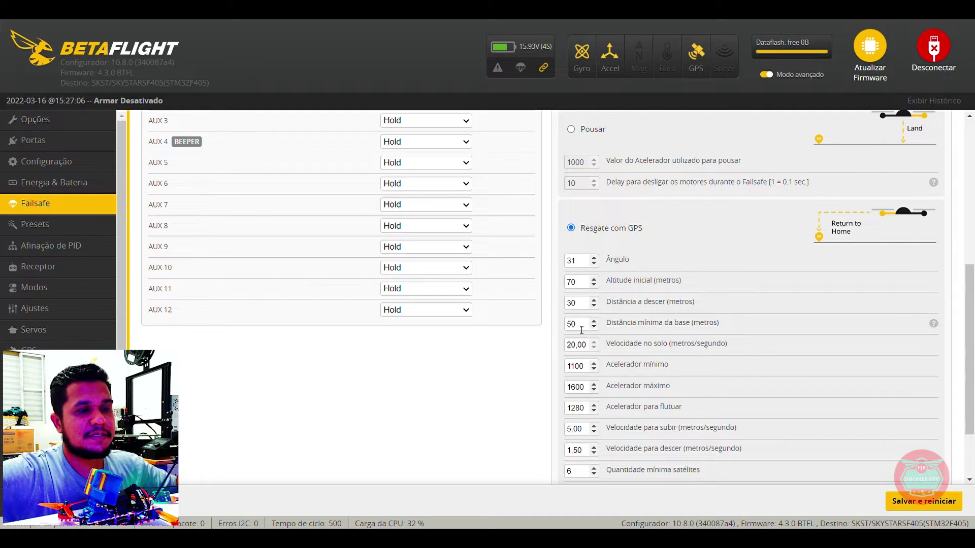
Try 100 metres as the GPS rescue minimum distance from home and restore it to 50
mouse_move(939, 327)
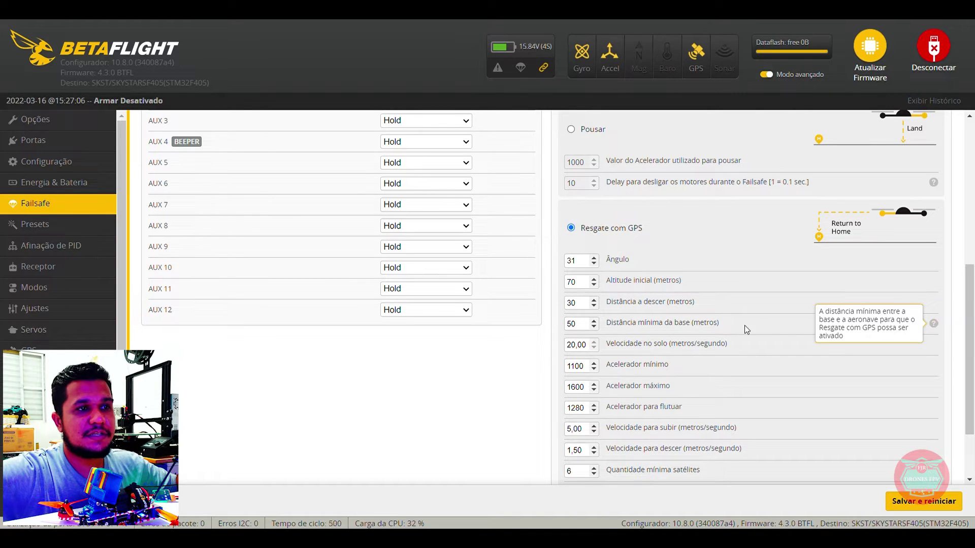
left_click(589, 327)
key("BackSpace")
type("9")
left_click_drag(589, 326, 563, 327)
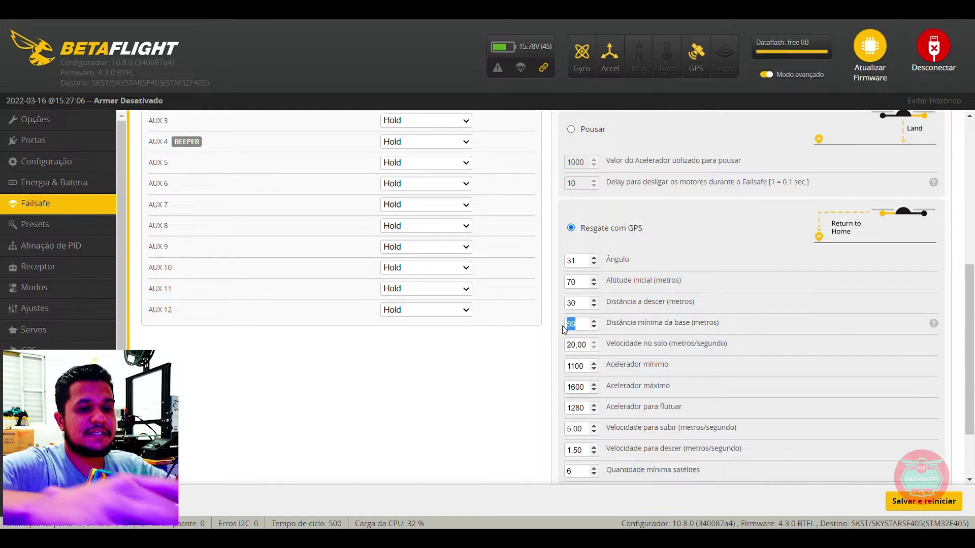
type("100")
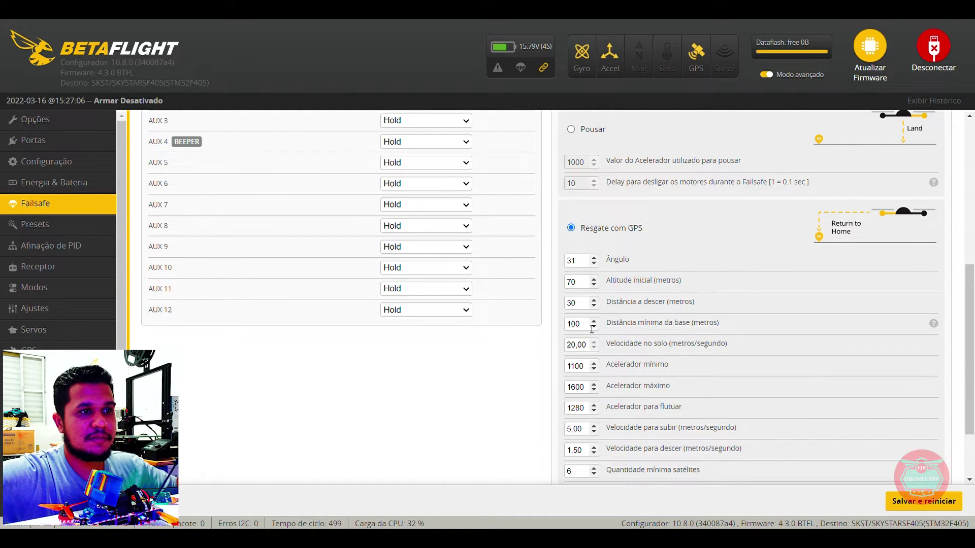
left_click_drag(581, 324, 551, 327)
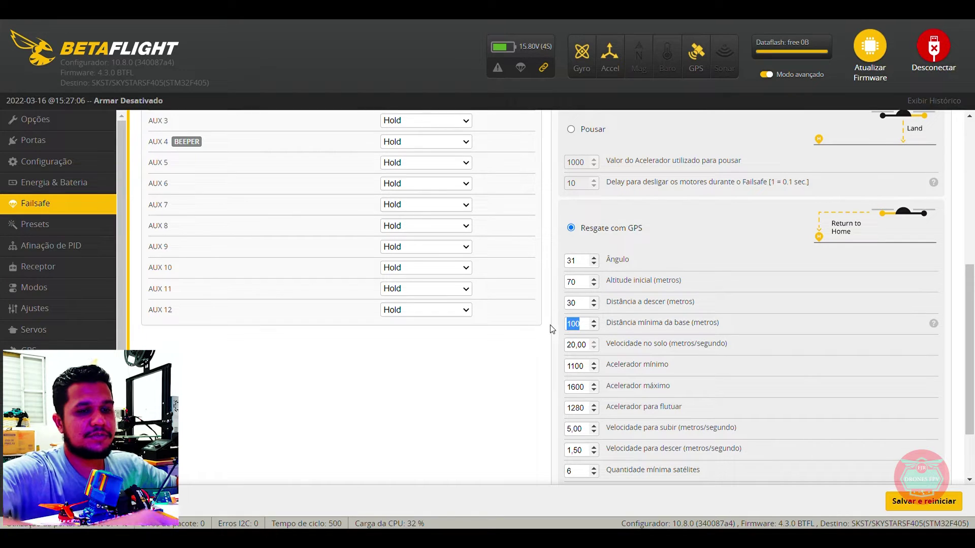
type("50")
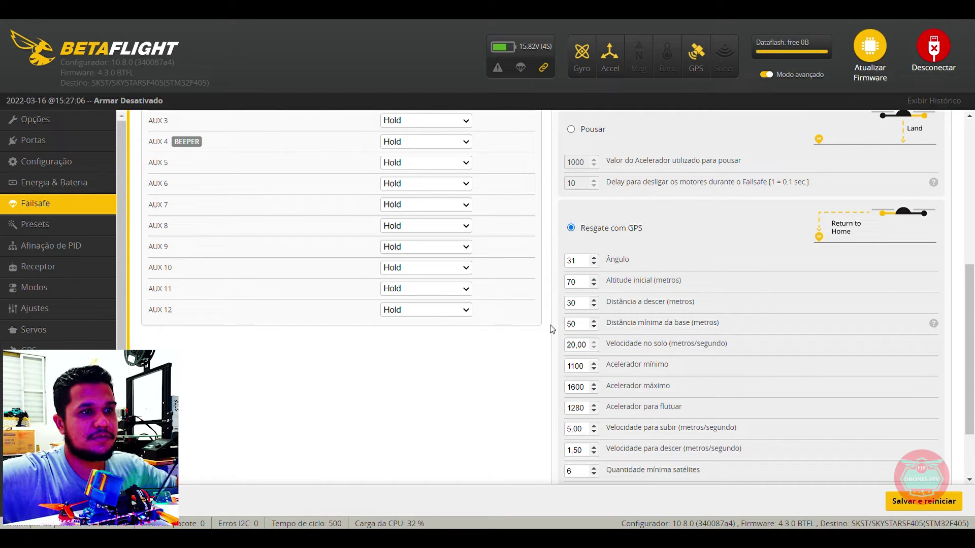
double_click(598, 328)
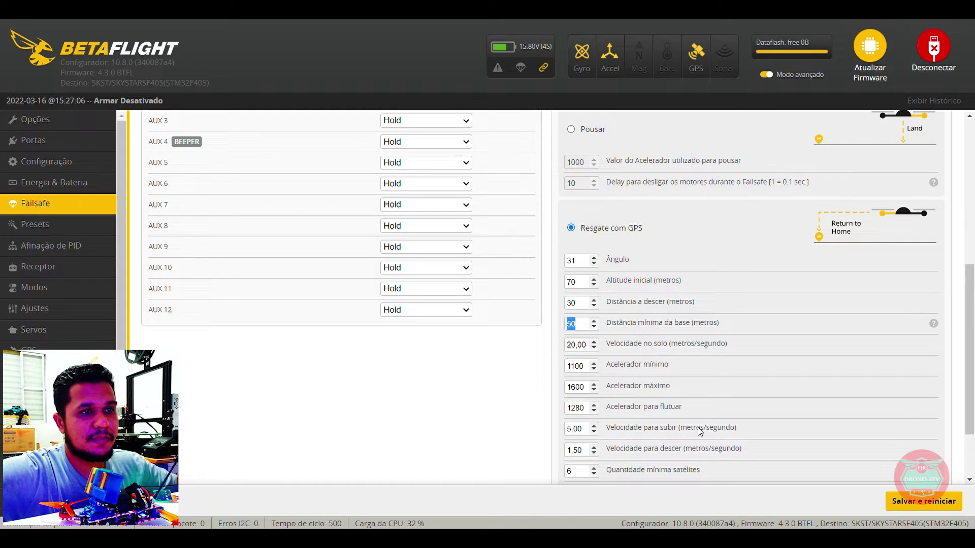
left_click(594, 432)
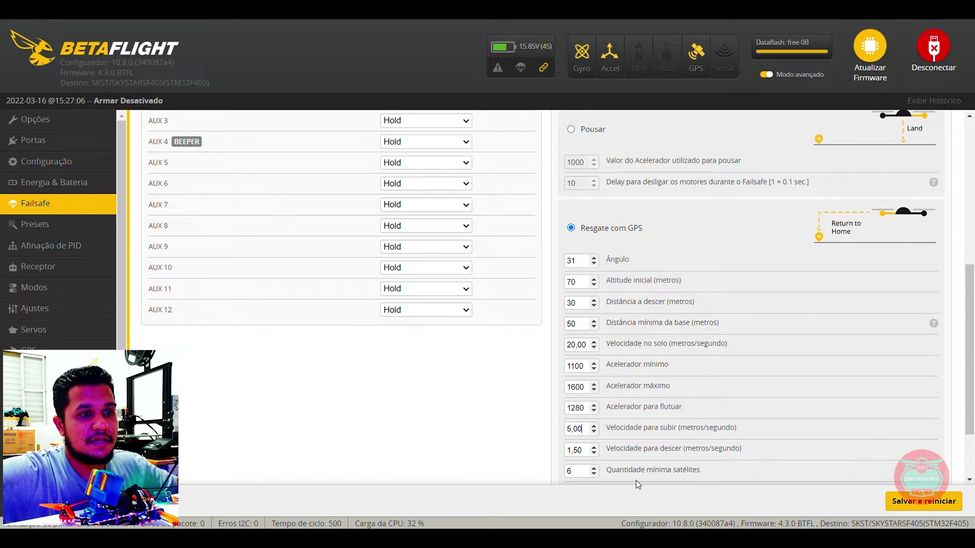
Set the GPS rescue minimum satellite count to 6 and save the failsafe settings with a reboot
scroll(630, 482, "down", 1)
scroll(629, 480, "down", 1)
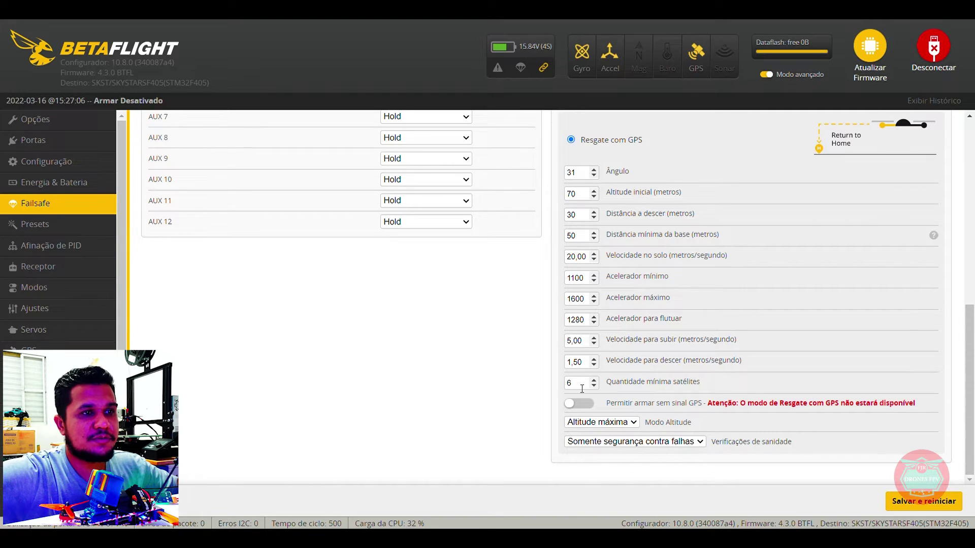
left_click(595, 380)
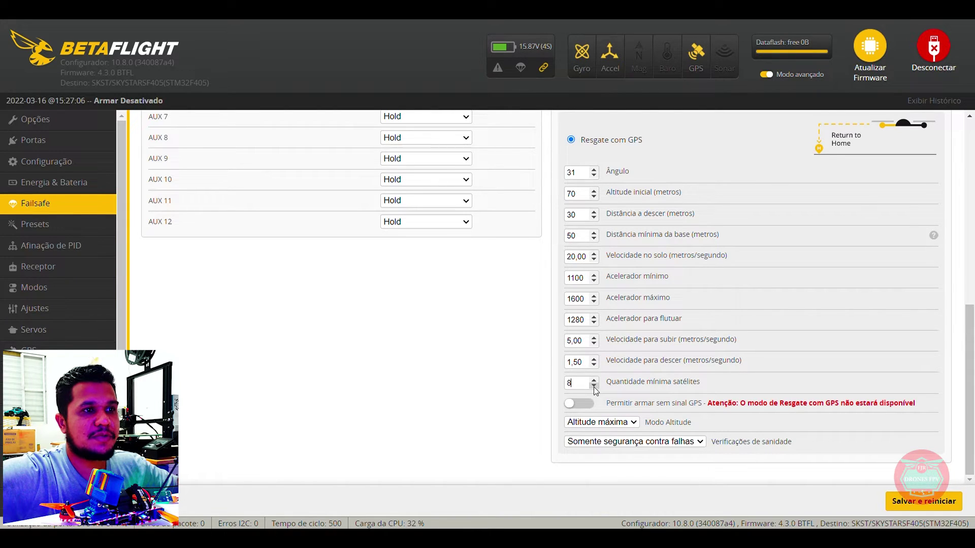
left_click(594, 387)
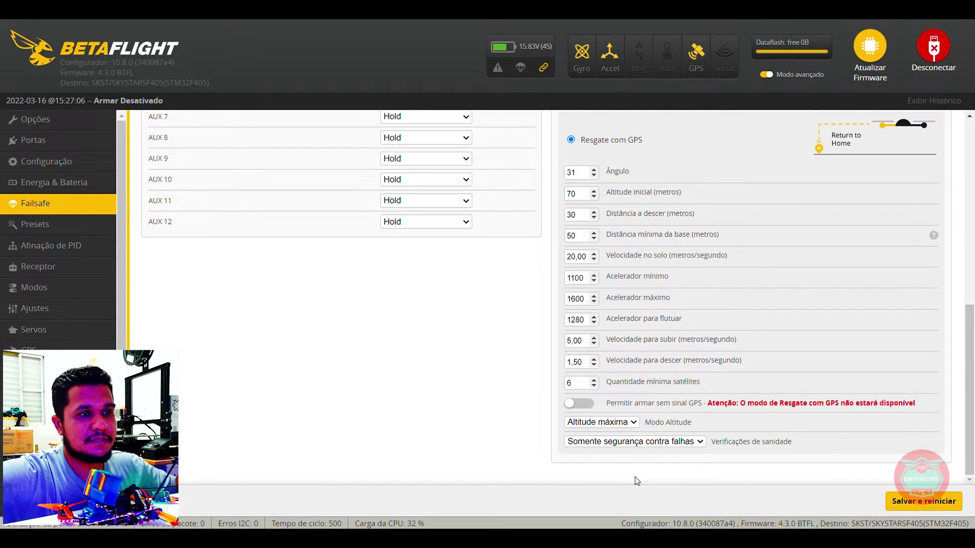
left_click(929, 503)
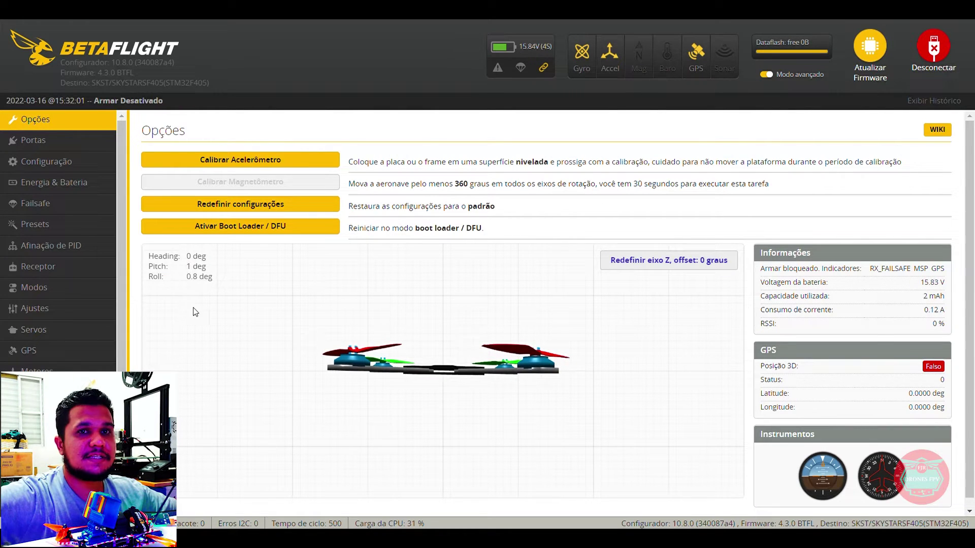
Show the unused flight modes and add a range to the GPS RESCUE mode
left_click(38, 269)
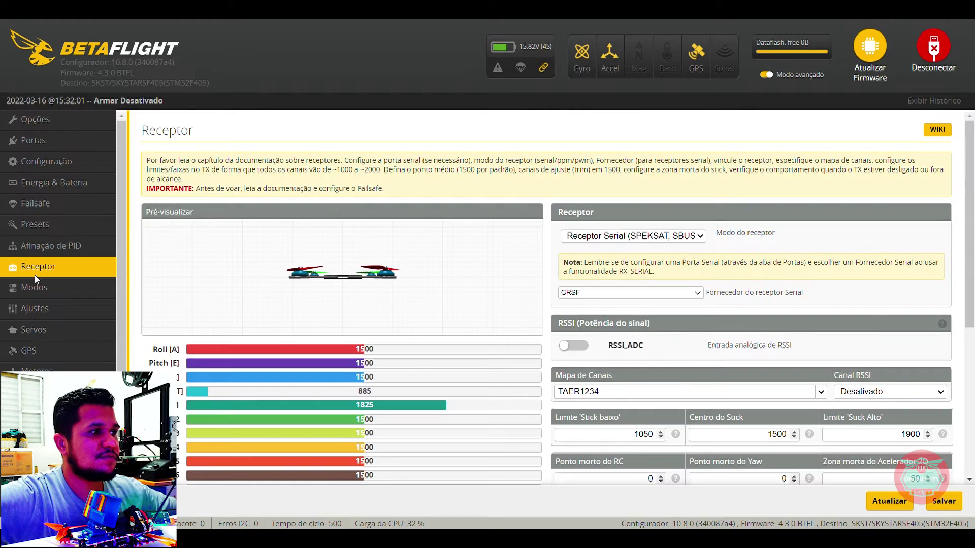
left_click(35, 287)
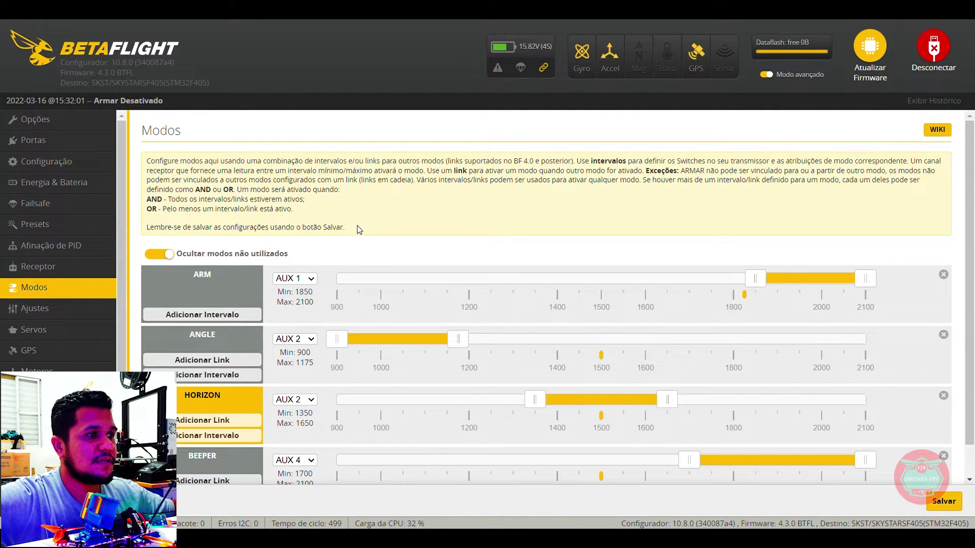
scroll(324, 230, "down", 1)
scroll(324, 229, "down", 1)
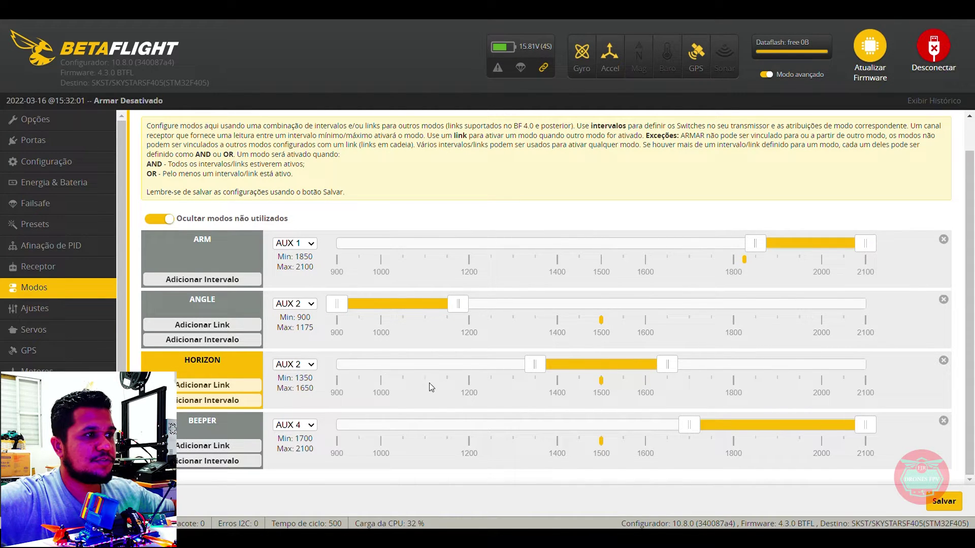
left_click(156, 223)
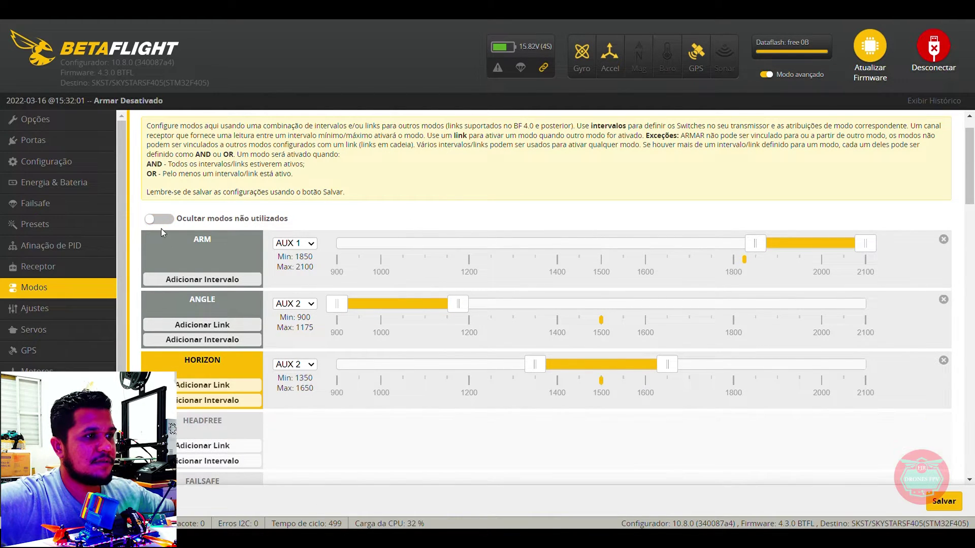
scroll(341, 436, "down", 6)
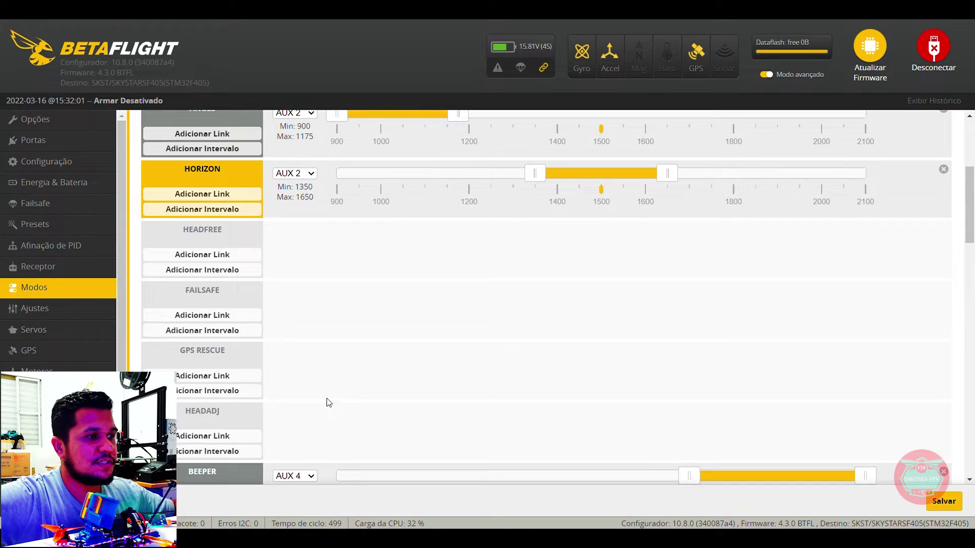
scroll(305, 355, "down", 6)
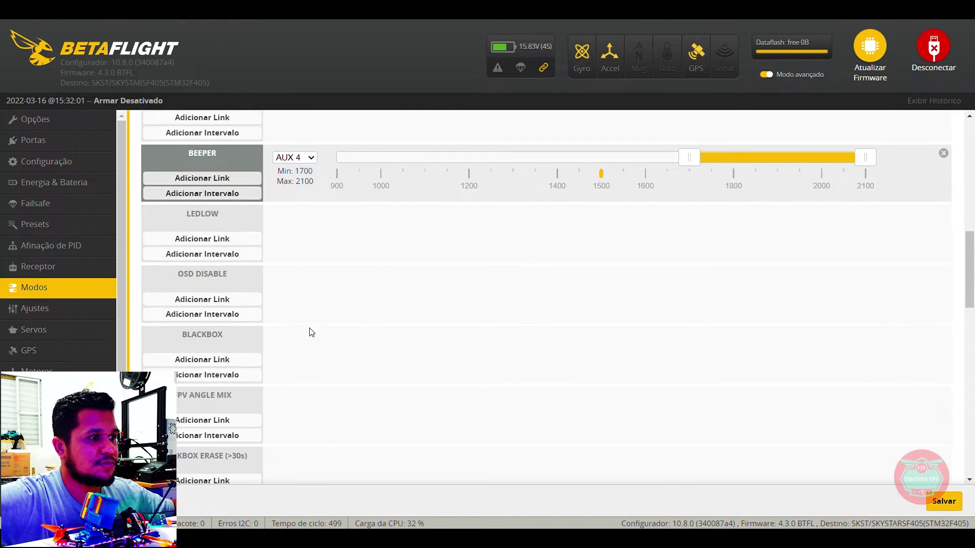
scroll(299, 330, "down", 5)
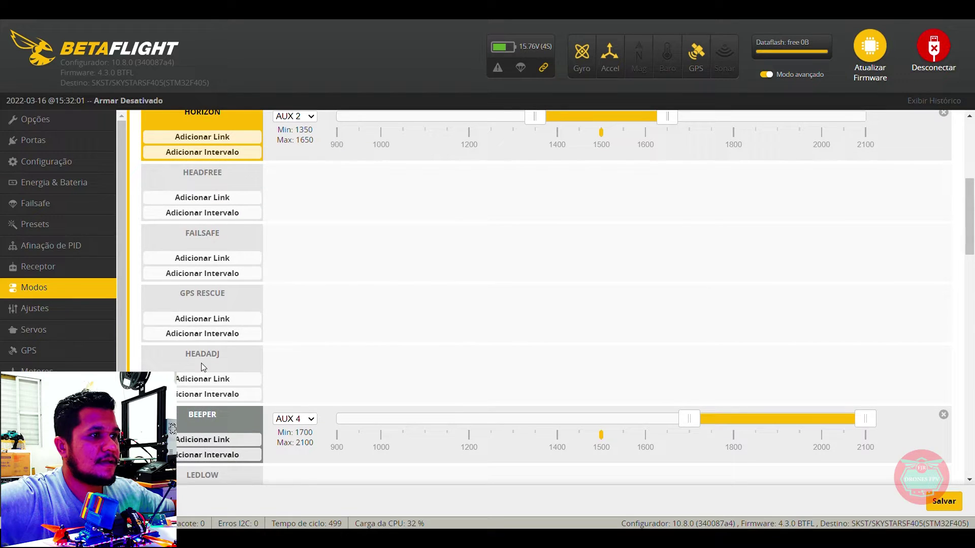
left_click(209, 335)
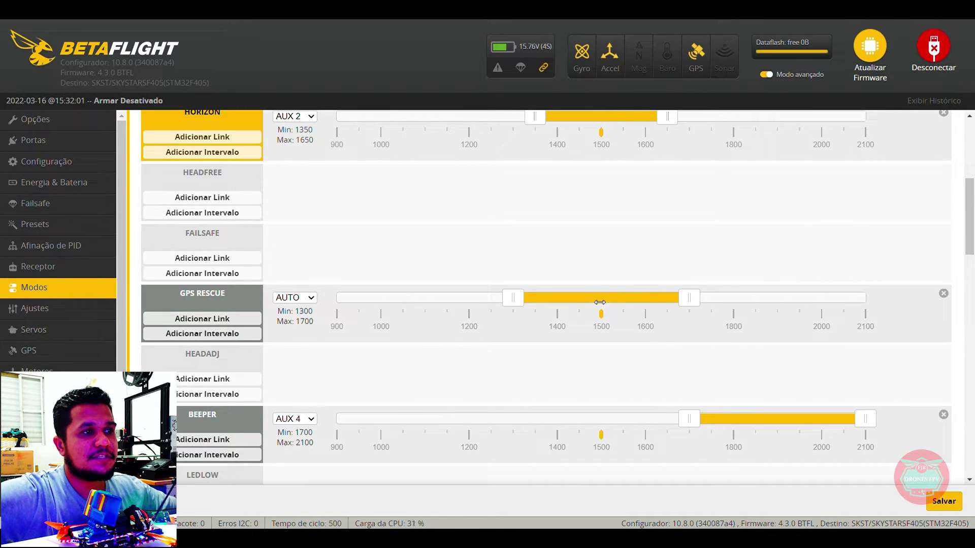
Assign the GPS RESCUE range to AUX 3 from 1800 to 2100 and save the modes
left_click_drag(574, 300, 803, 310)
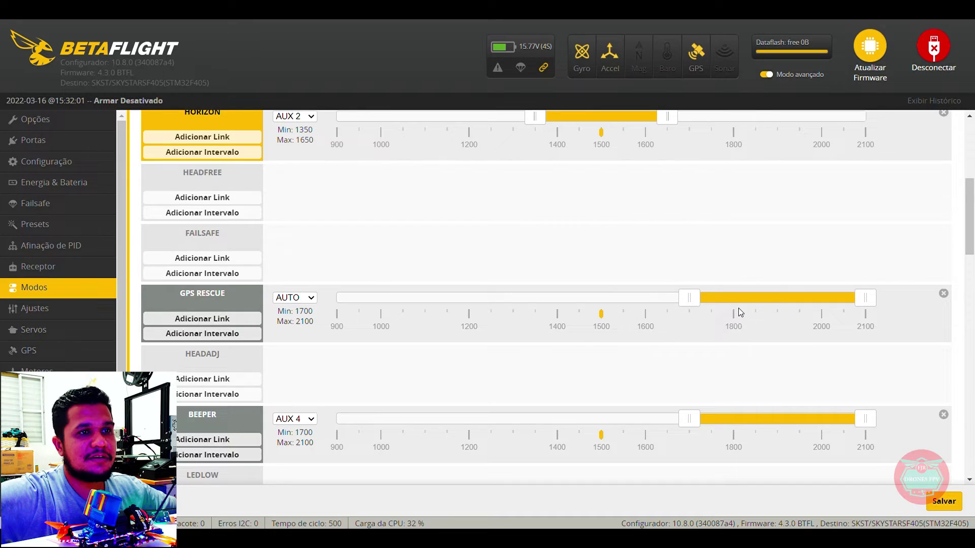
left_click_drag(690, 302, 729, 303)
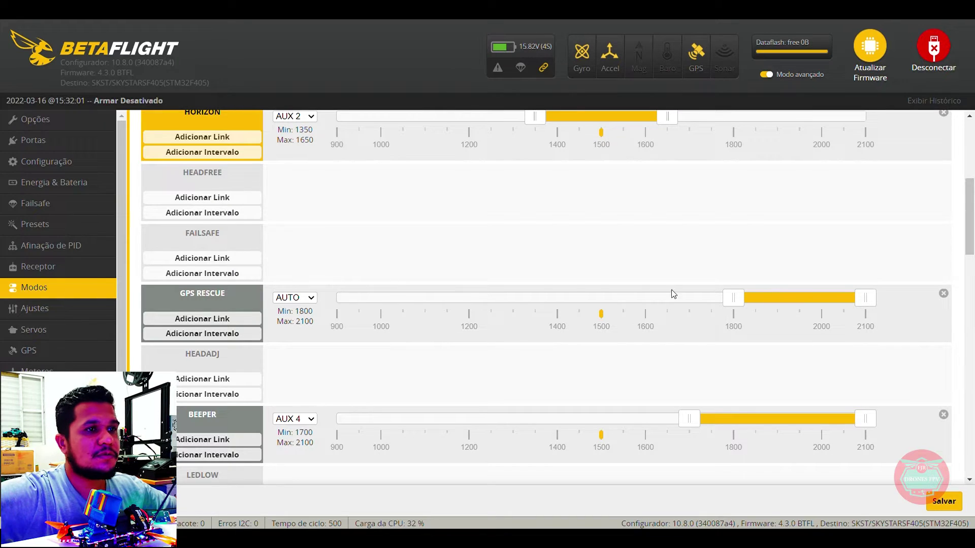
left_click(316, 298)
left_click(303, 346)
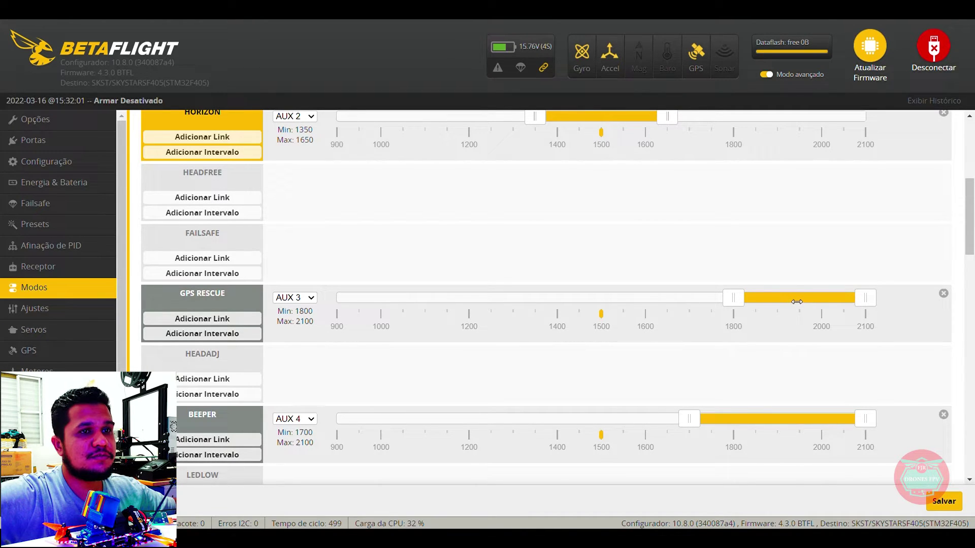
mouse_move(801, 301)
left_mouse_down()
mouse_move(572, 302)
mouse_move(807, 299)
left_mouse_up()
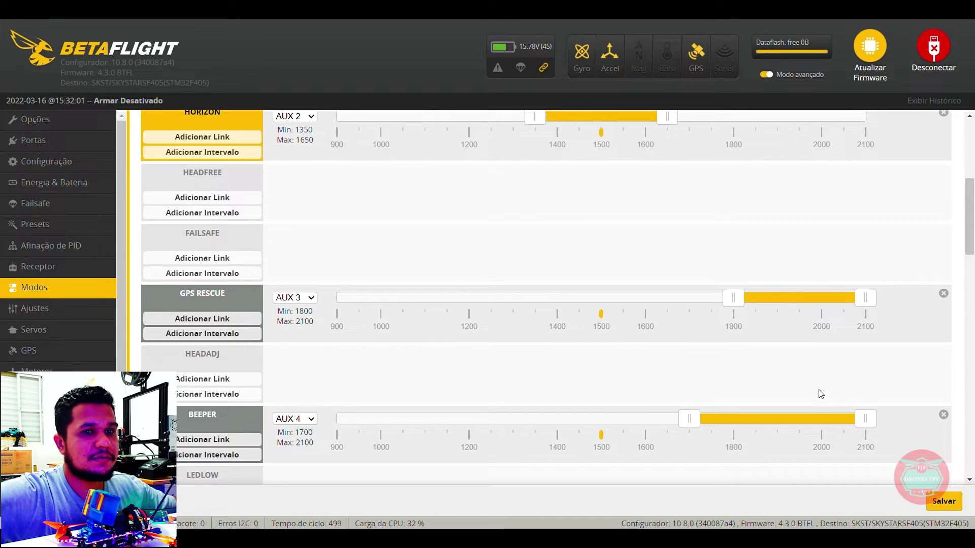
left_click(943, 502)
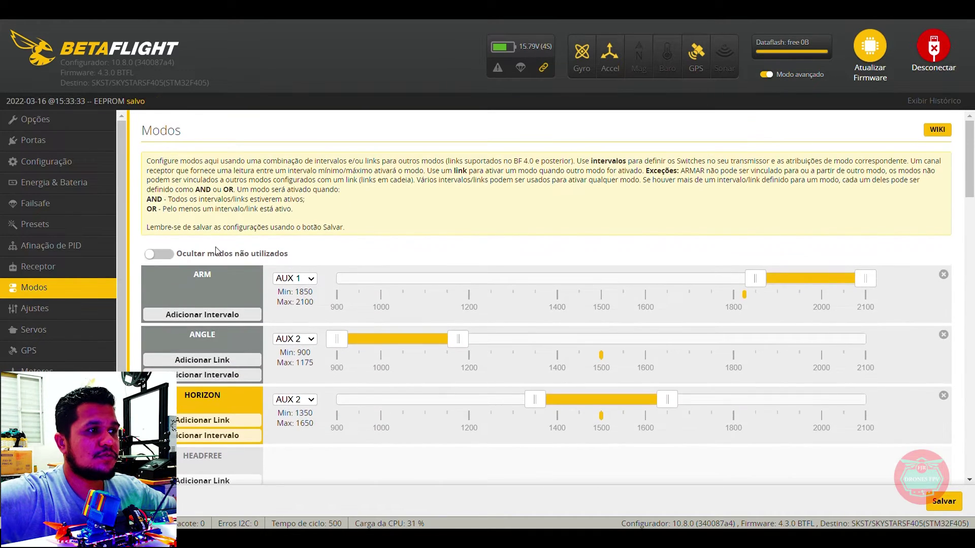
Hide the unused flight modes and check the channel ranges of the modes in use
left_click(181, 256)
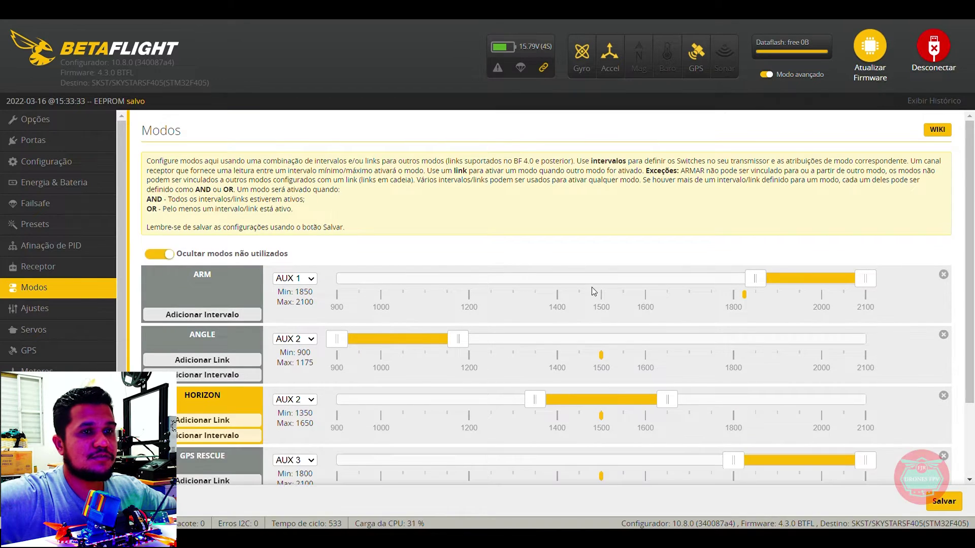
scroll(597, 304, "down", 2)
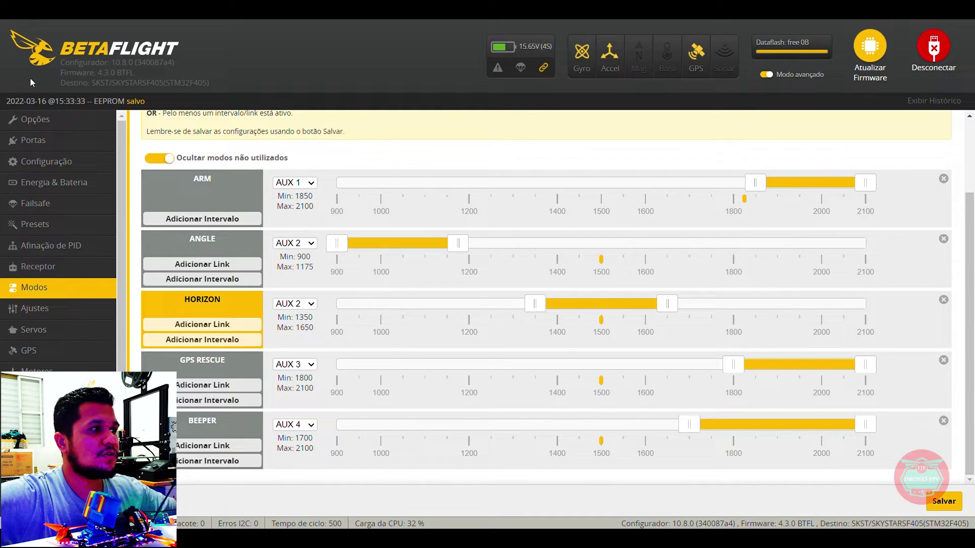
Review the setup overview with its GPS status, the serial port assignments and the general configuration
left_click(44, 120)
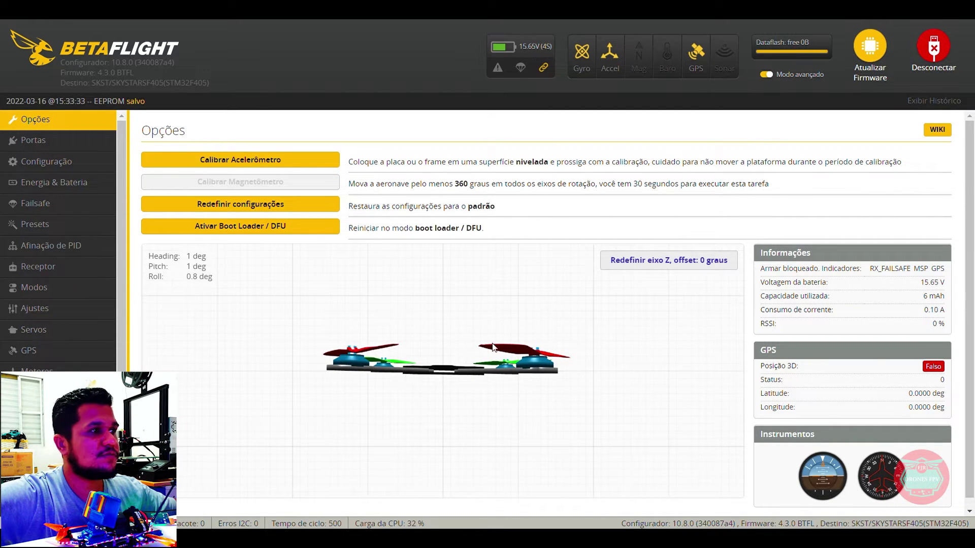
left_click(61, 140)
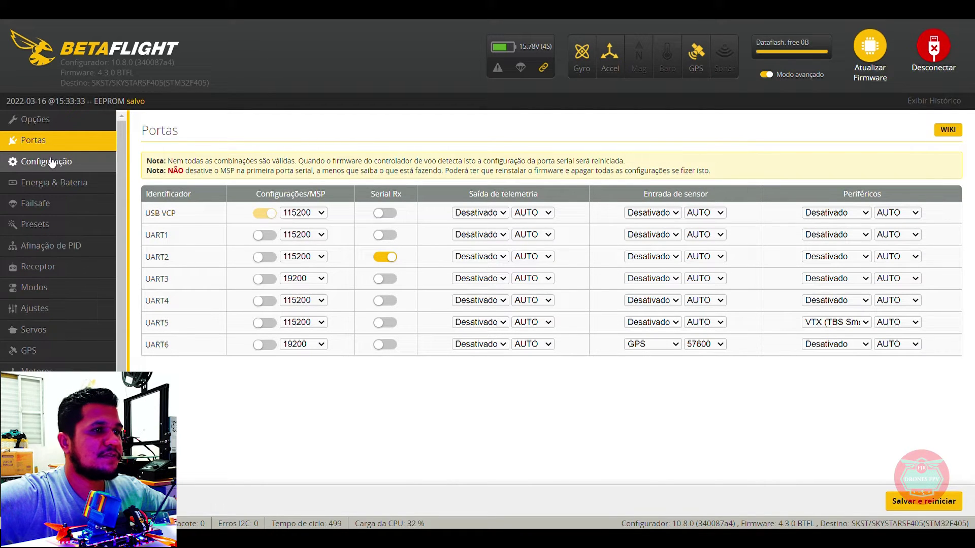
left_click(51, 162)
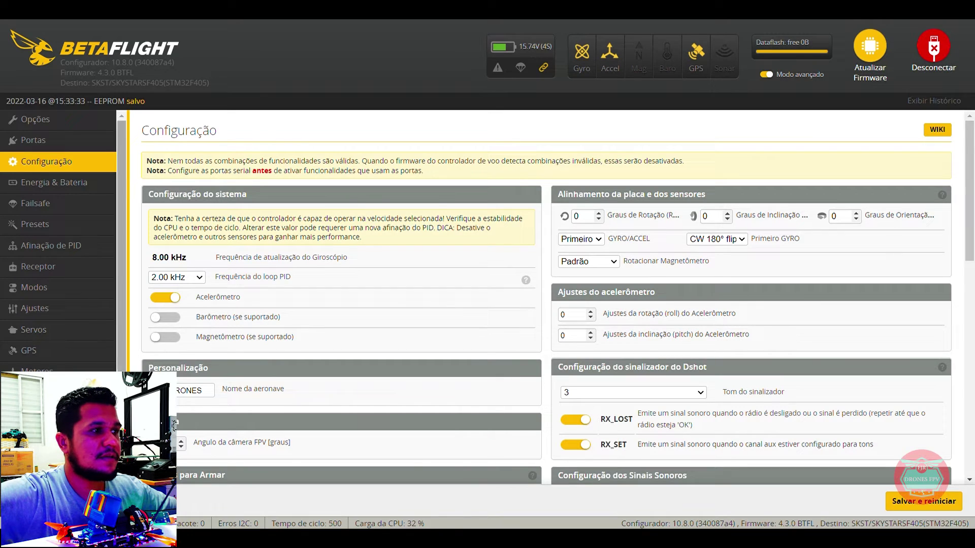
Check the OSD element layout for profile 1 and save the OSD settings
left_click(35, 392)
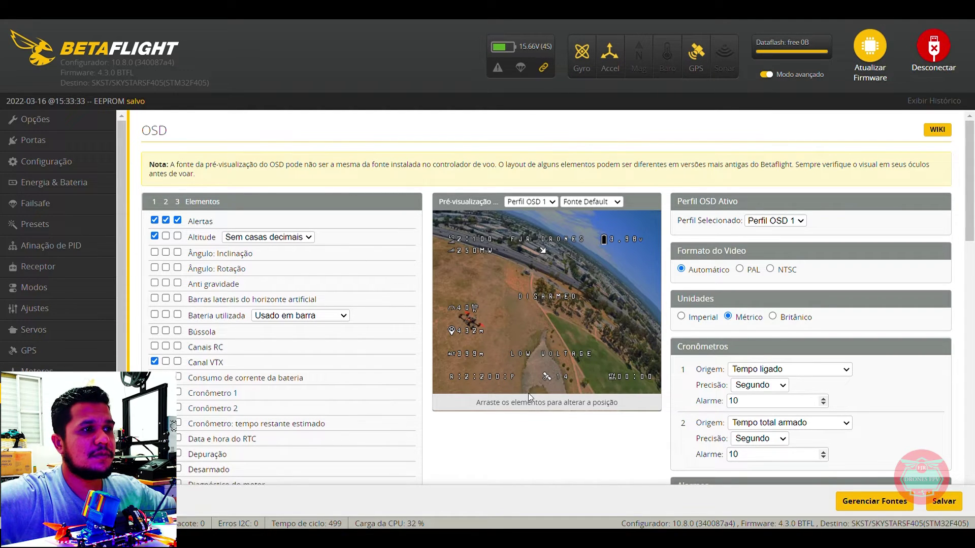
left_click(944, 501)
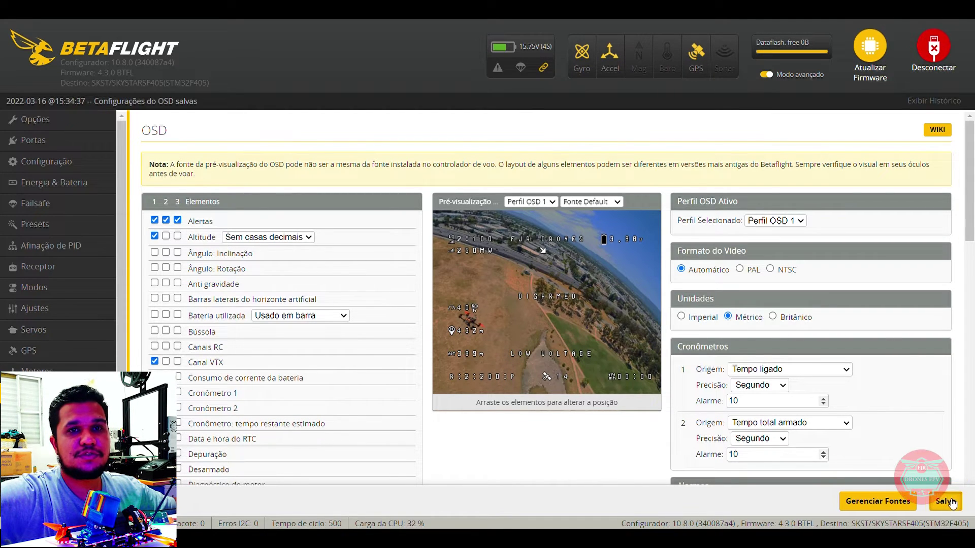